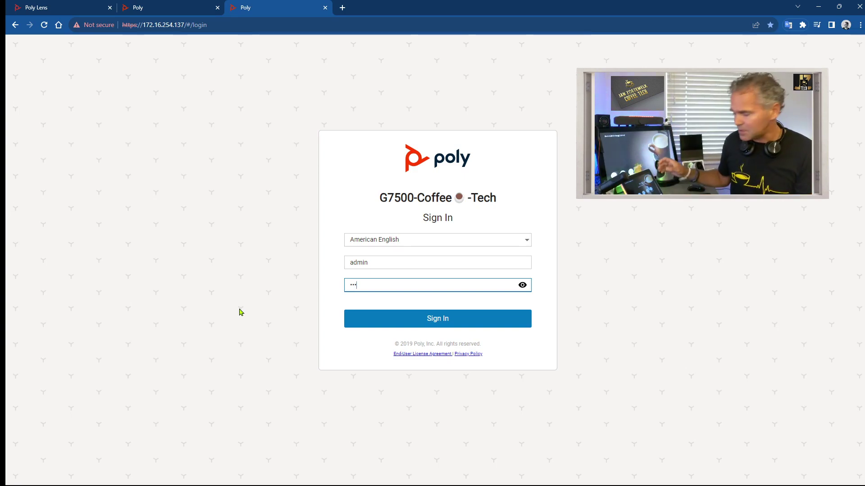
# Sign in to the G7500 web interface as admin and check the system software version and the Microsoft Teams app version.
pyautogui.click(414, 321)
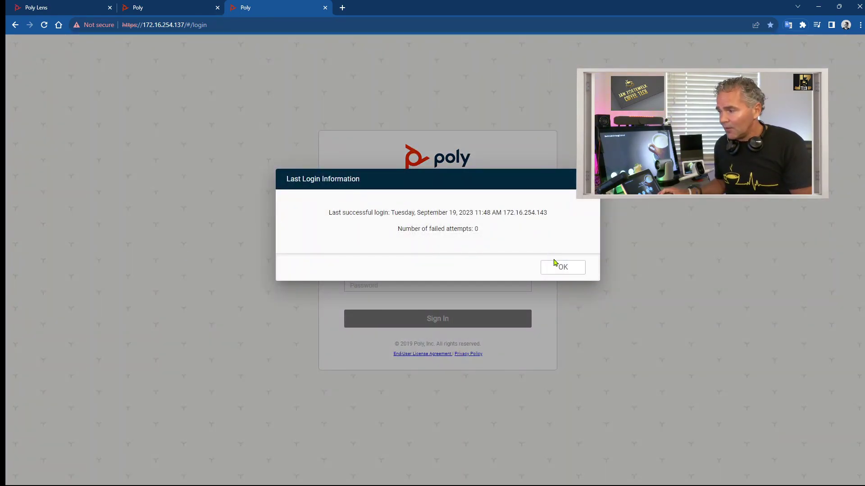
pyautogui.click(555, 263)
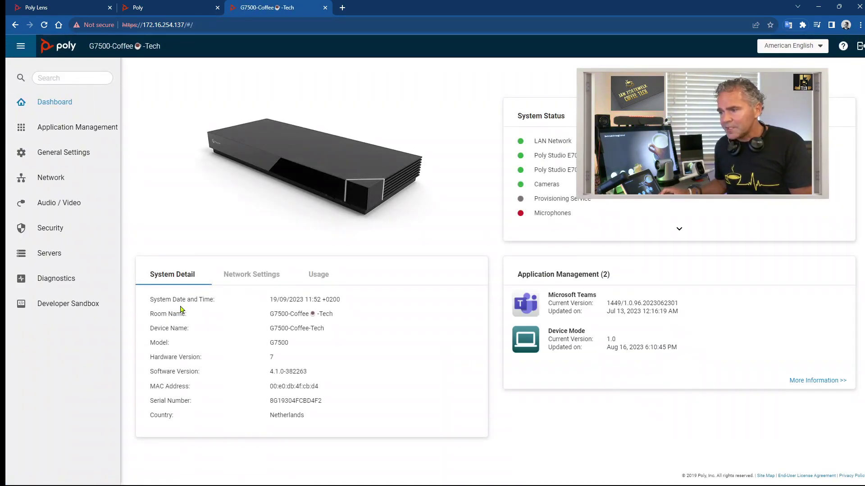
pyautogui.moveTo(265, 374); pyautogui.dragTo(325, 377)
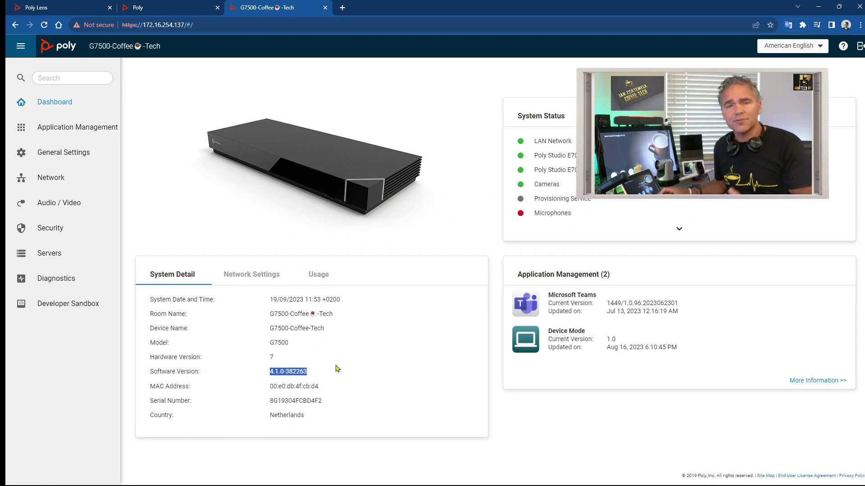
pyautogui.click(336, 369)
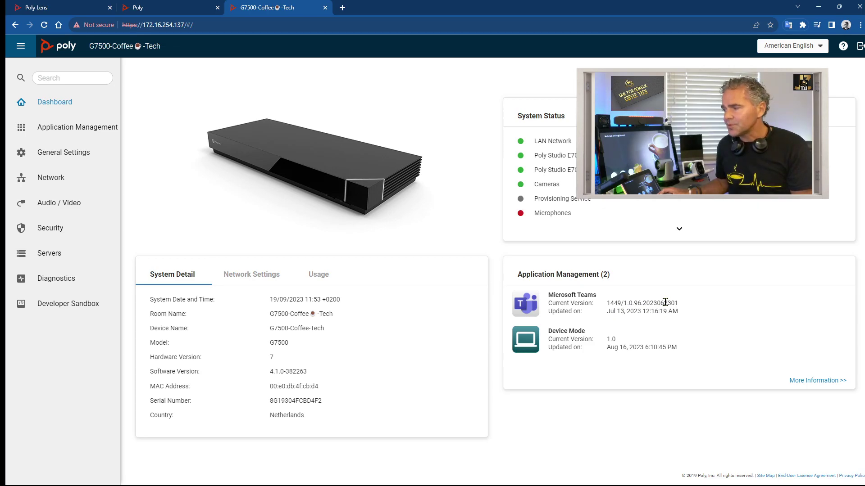
pyautogui.moveTo(664, 303); pyautogui.dragTo(689, 306)
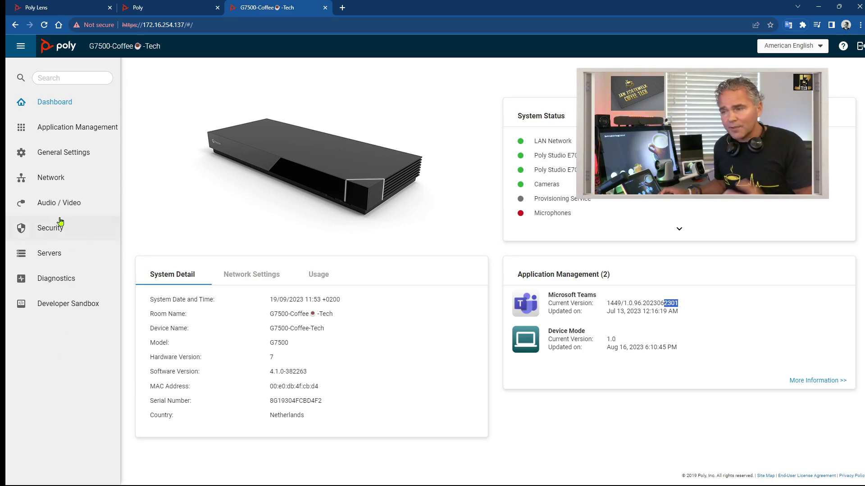
# Open Device Management in the General Settings and review the connected devices and their software versions.
pyautogui.click(56, 153)
pyautogui.click(68, 280)
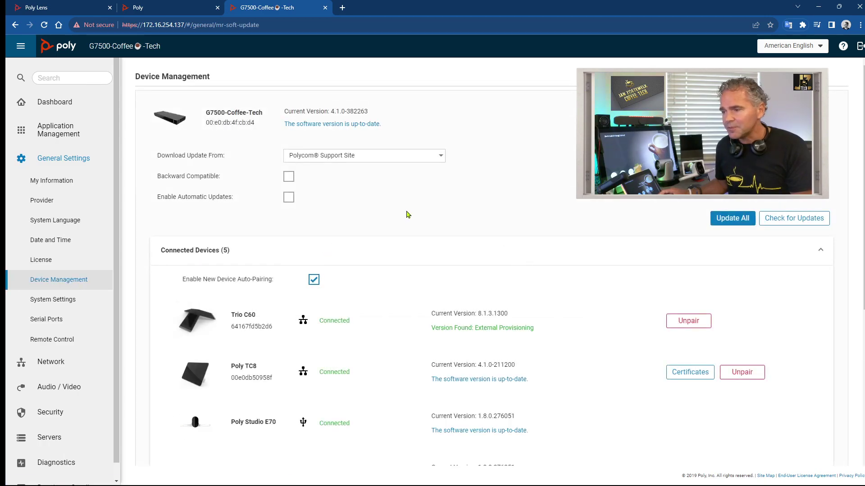
pyautogui.scroll(-3, 405, 215)
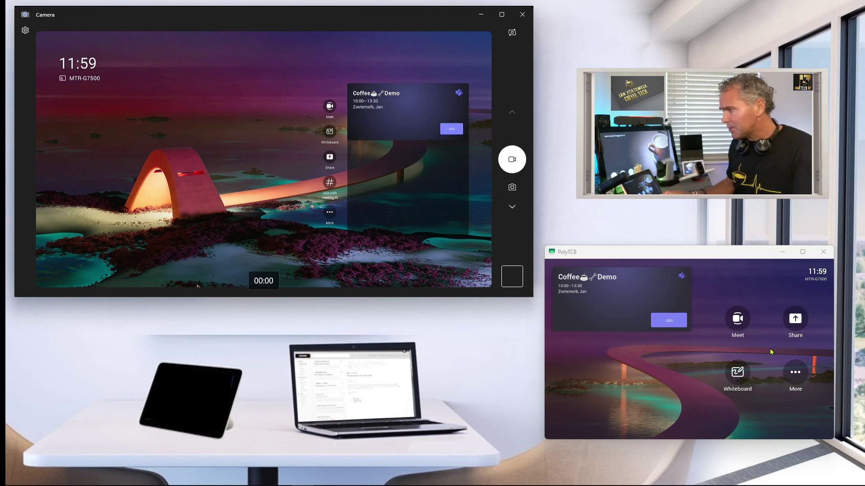
# Switch to the PolyTC8 window and open the device's Admin Settings, signing in with the user name admin and the admin password.
pyautogui.click(794, 377)
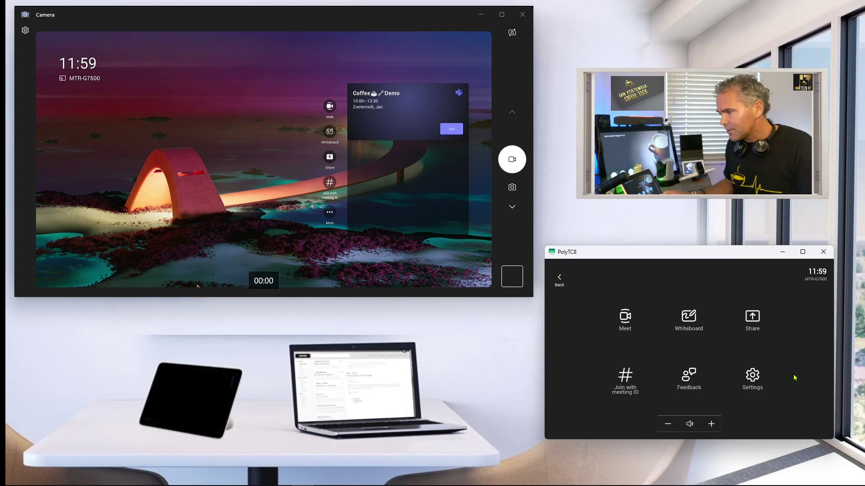
pyautogui.click(750, 381)
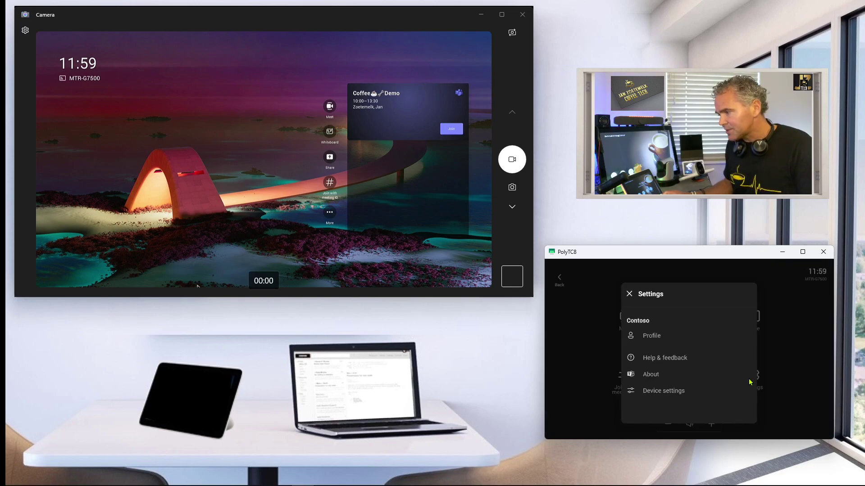
pyautogui.click(664, 391)
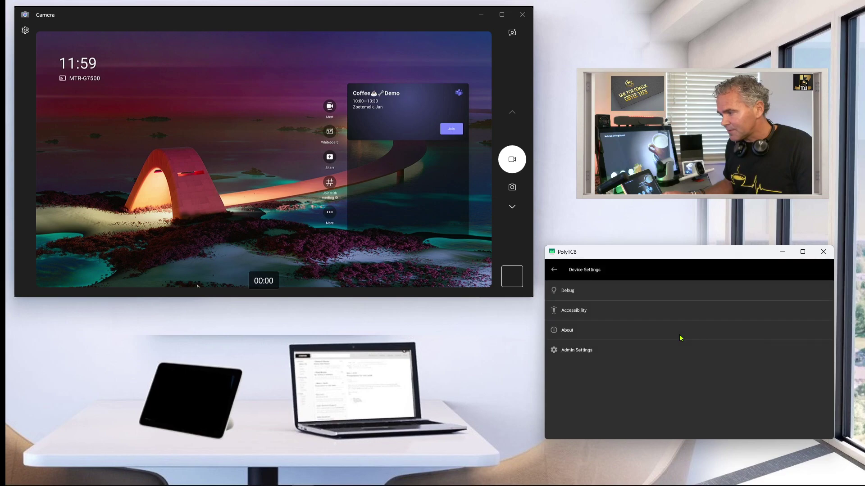
pyautogui.click(563, 355)
pyautogui.click(676, 345)
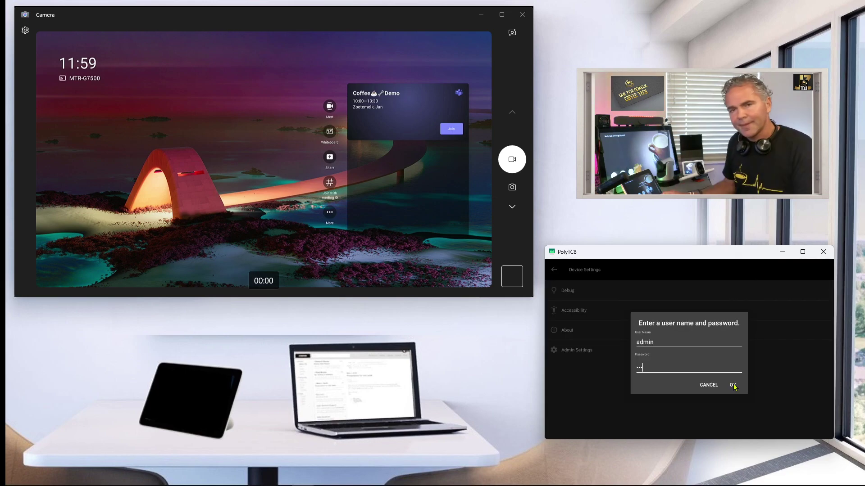
pyautogui.click(733, 383)
# Open the Room Camera settings among the Teams Admin Settings devices and choose /EXTERNAL/2 as the source.
pyautogui.scroll(-2, 588, 349)
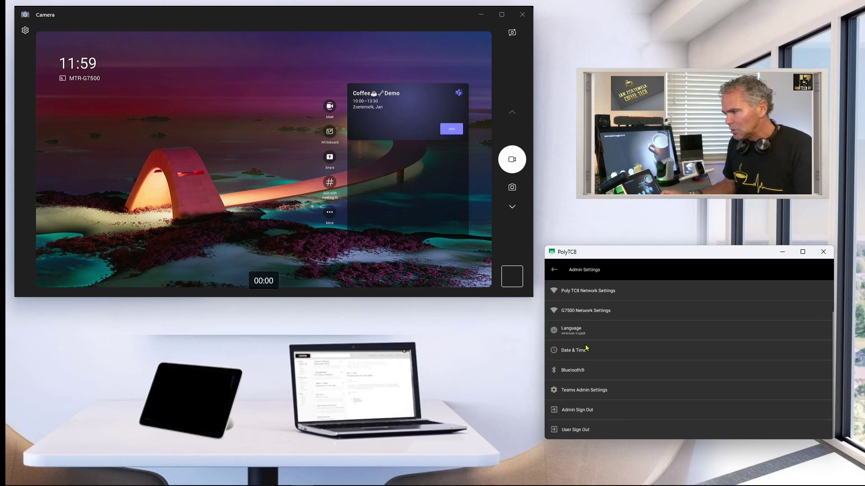
pyautogui.click(590, 394)
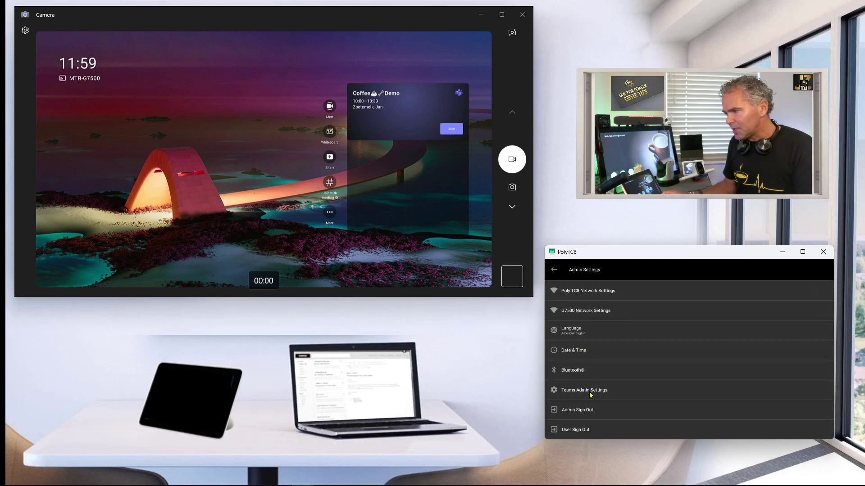
pyautogui.click(576, 335)
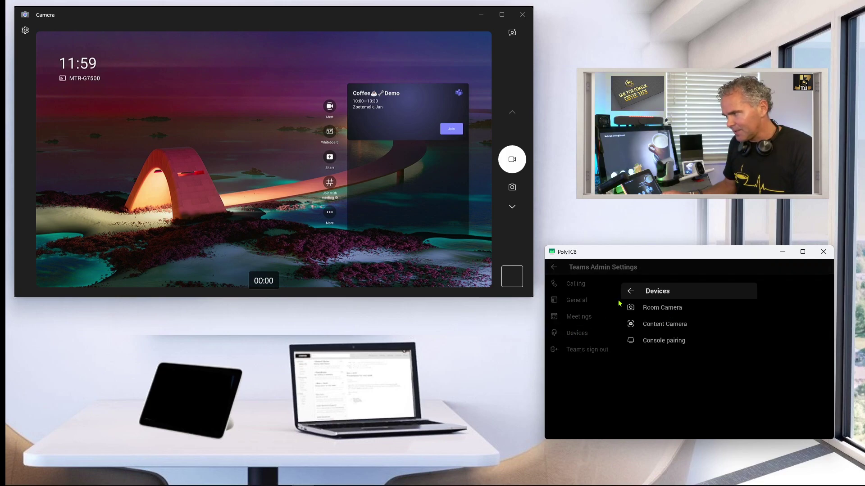
pyautogui.click(663, 308)
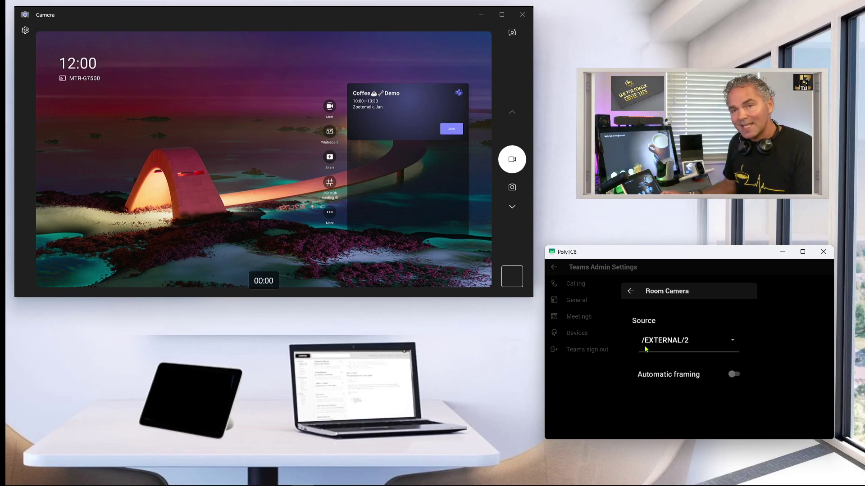
pyautogui.click(681, 343)
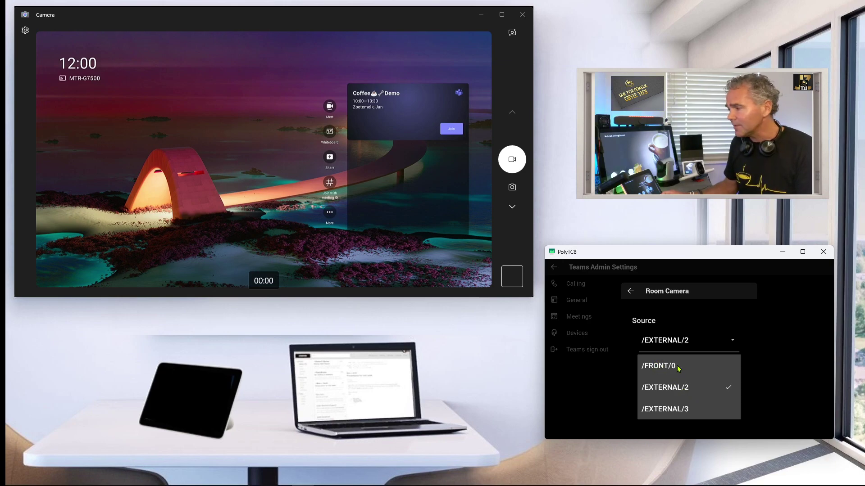
pyautogui.click(676, 389)
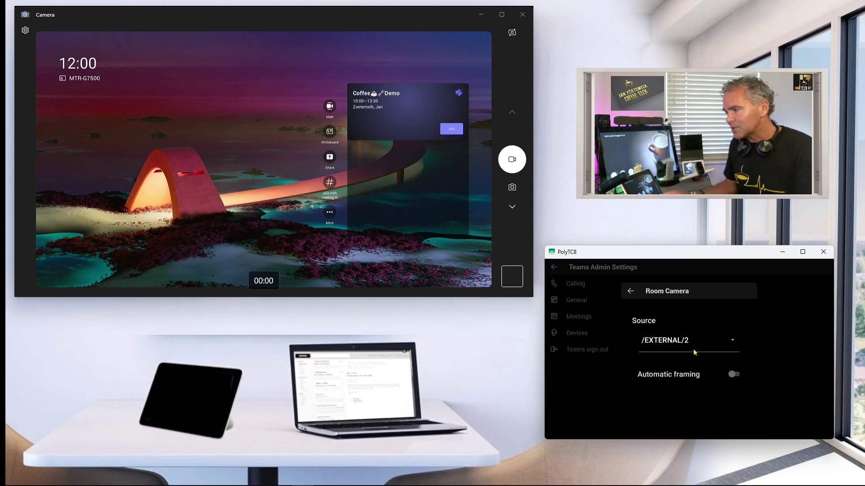
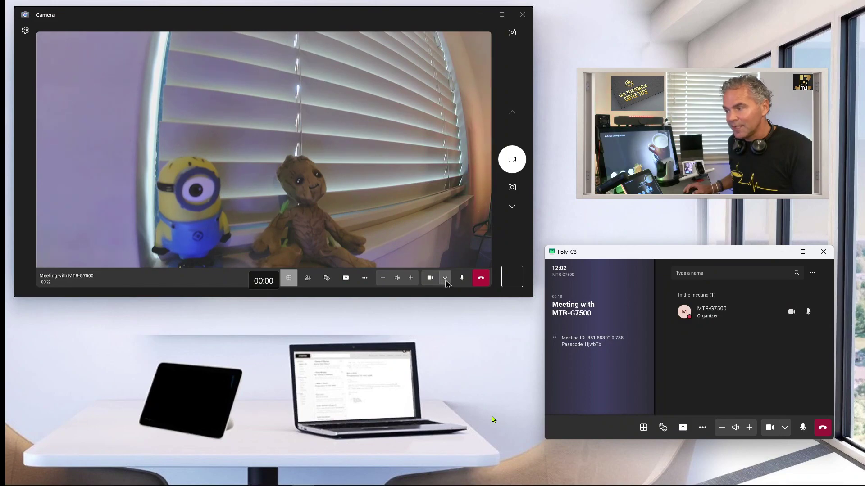
# In the meeting's Room Camera settings, enable automatic framing for /EXTERNAL/2, trying Active speaker before settling on Room.
pyautogui.click(445, 279)
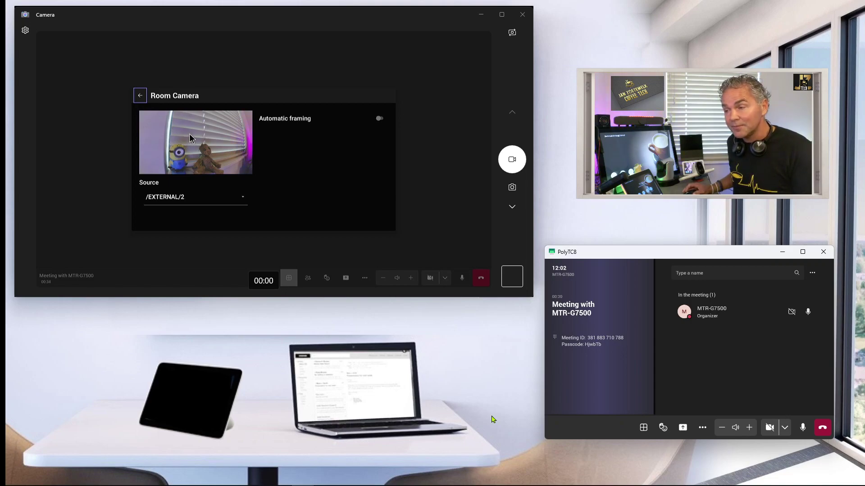
pyautogui.click(380, 119)
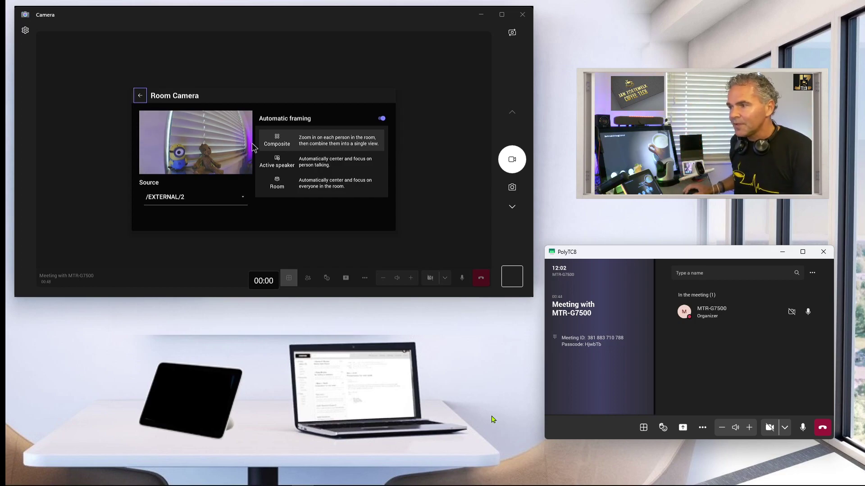
pyautogui.click(289, 165)
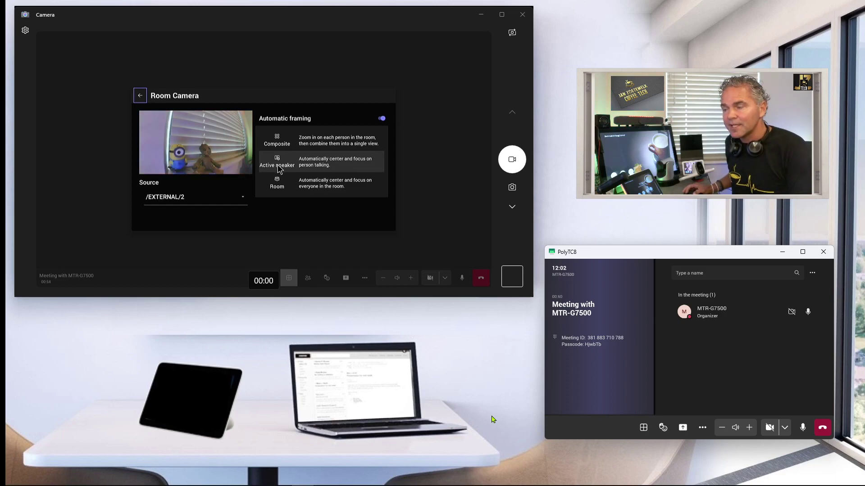
pyautogui.click(296, 185)
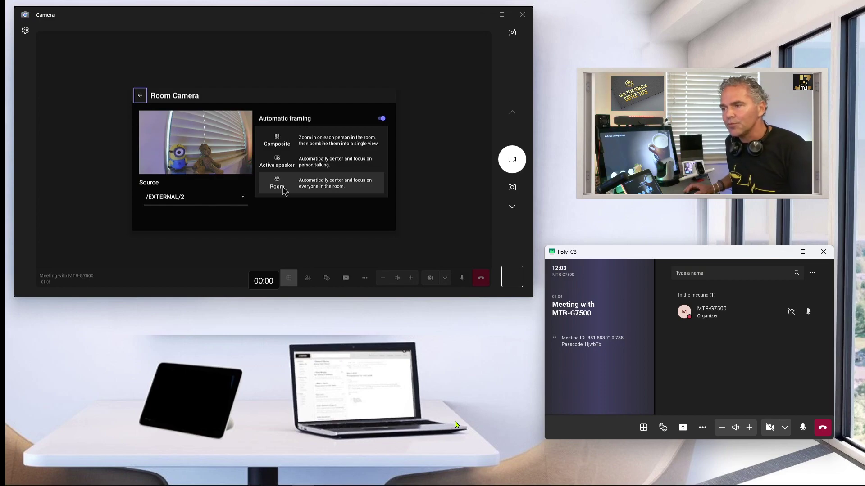
# Switch the room camera source to /FRONT/0 and enable automatic framing, trying Active speaker before settling on Room.
pyautogui.click(195, 203)
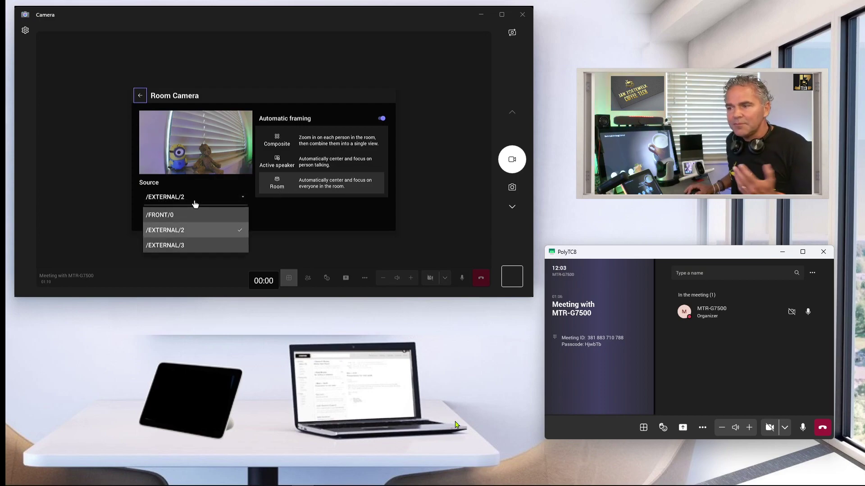
pyautogui.click(193, 218)
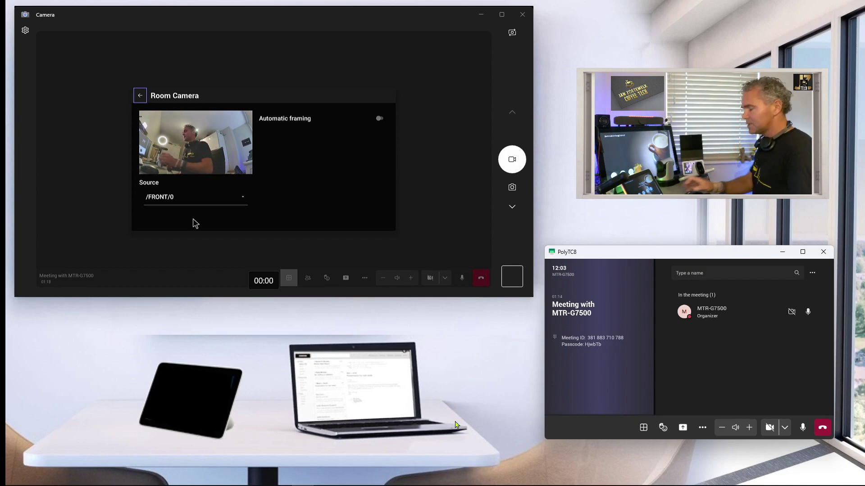
pyautogui.click(380, 119)
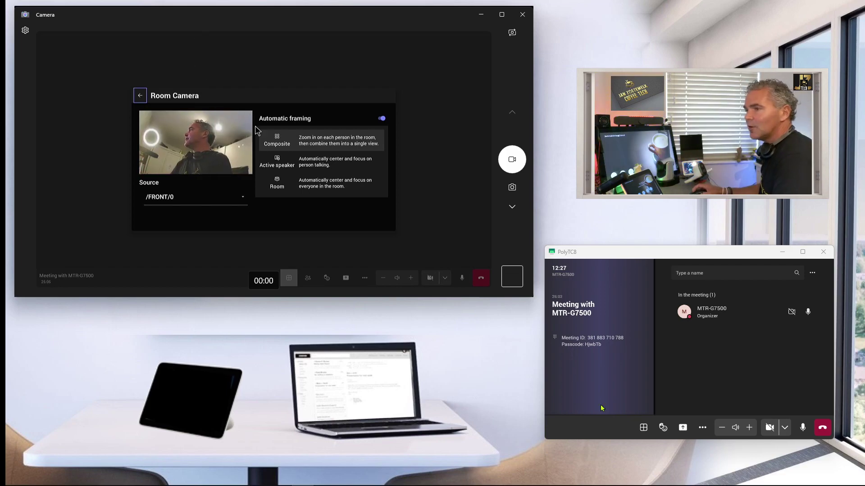
pyautogui.click(327, 168)
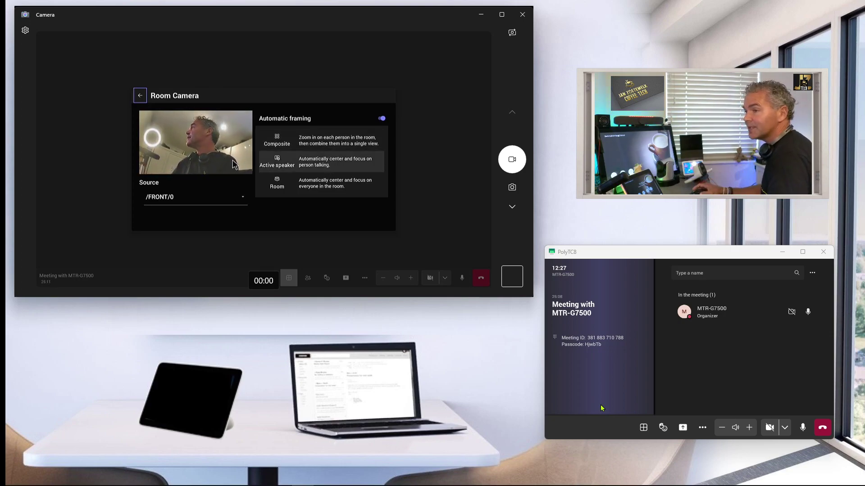
pyautogui.click(306, 183)
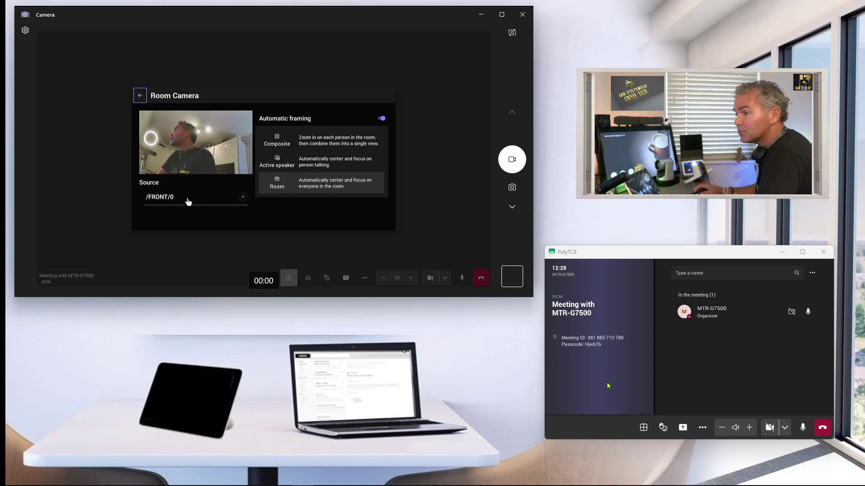
# Set the room camera source to /EXTERNAL/3 and return to the meeting view.
pyautogui.click(185, 199)
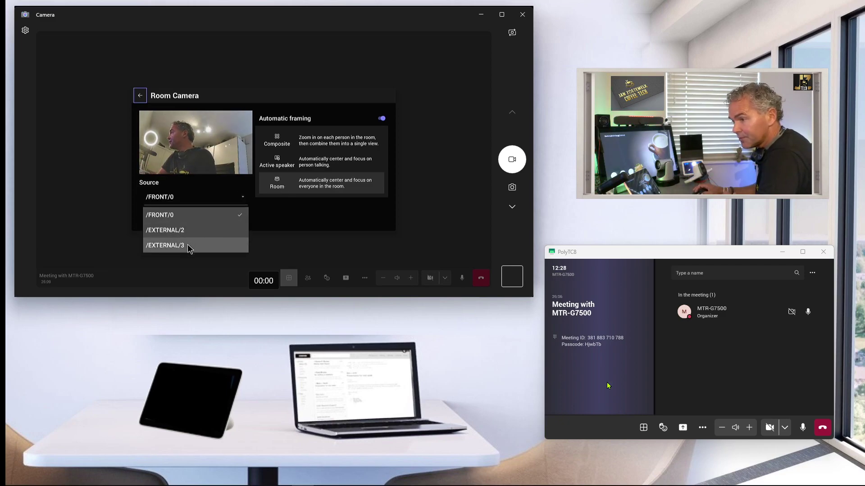
pyautogui.click(189, 246)
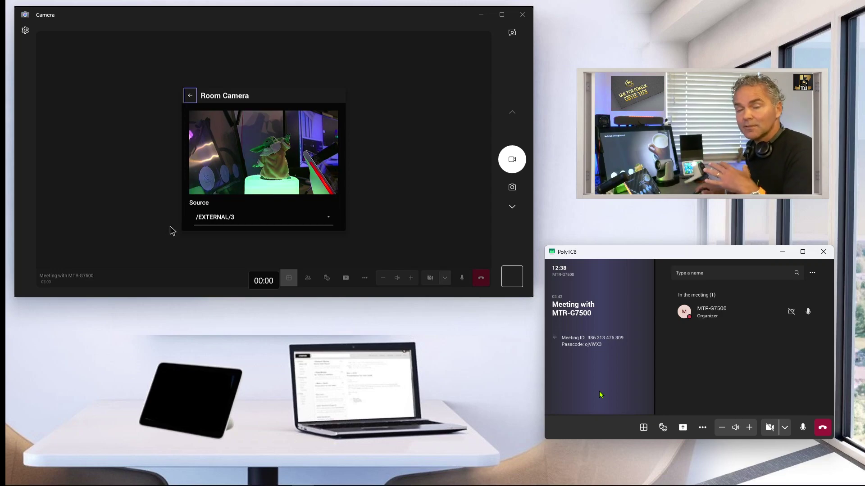
pyautogui.click(378, 200)
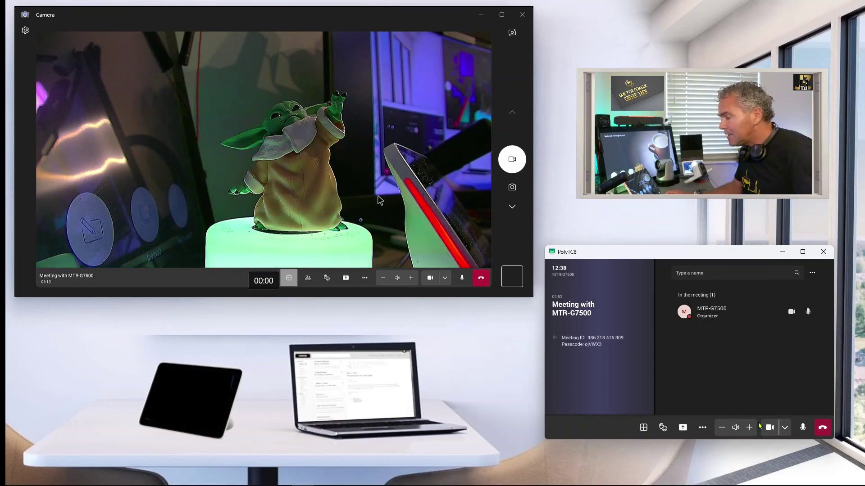
# From the PolyTC8 meeting controls, set the room camera source to /EXTERNAL/2, enable automatic framing, and review the framing modes.
pyautogui.click(784, 430)
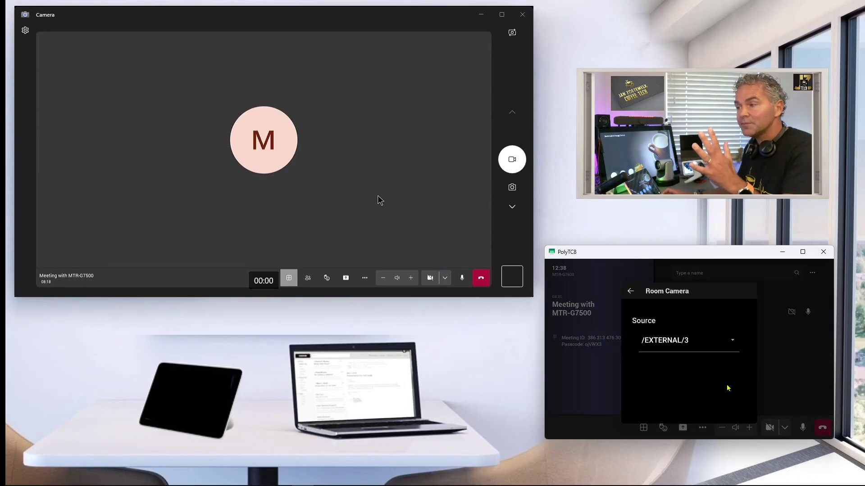
pyautogui.click(695, 343)
pyautogui.click(694, 344)
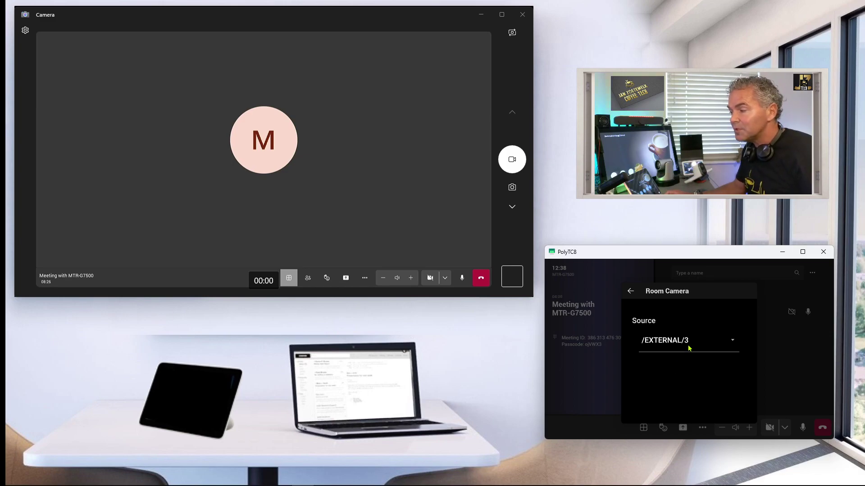
pyautogui.click(670, 346)
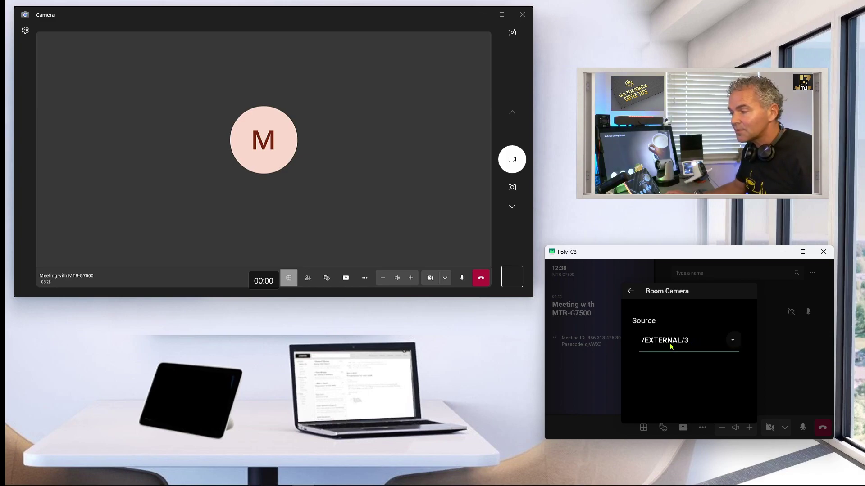
pyautogui.click(678, 390)
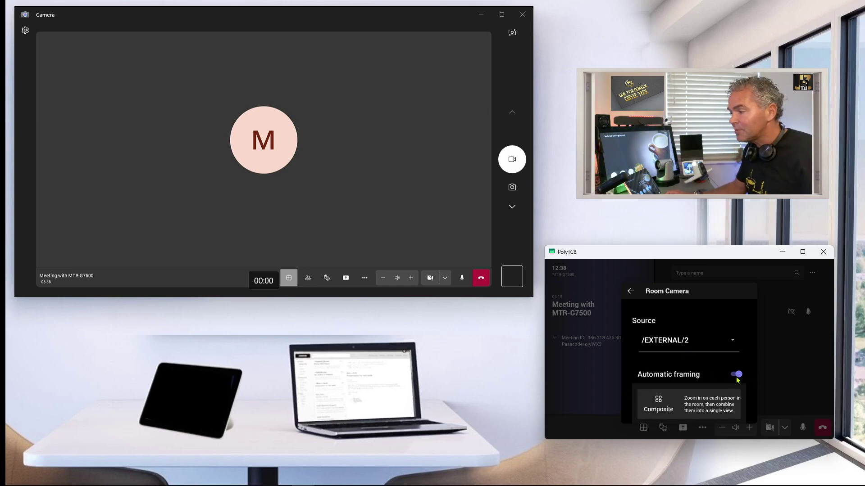
pyautogui.scroll(-1, 702, 383)
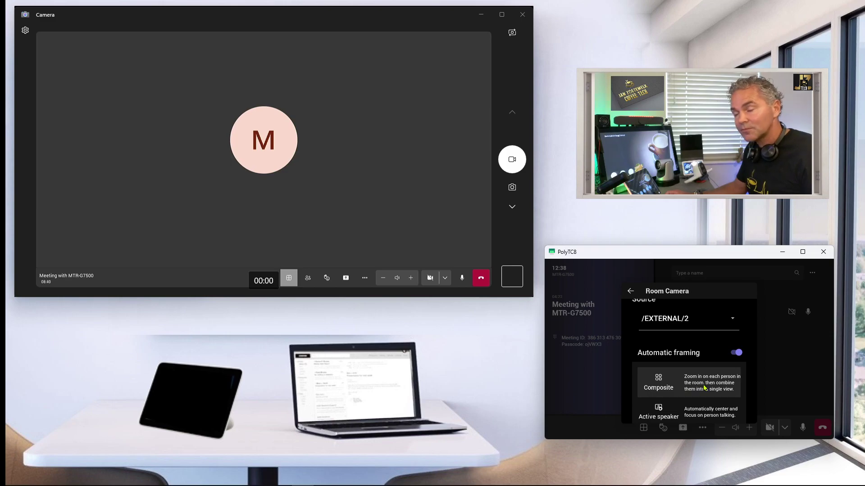
# Look through the automatic framing modes offered for /EXTERNAL/2 and return to the meeting view.
pyautogui.scroll(-1, 705, 388)
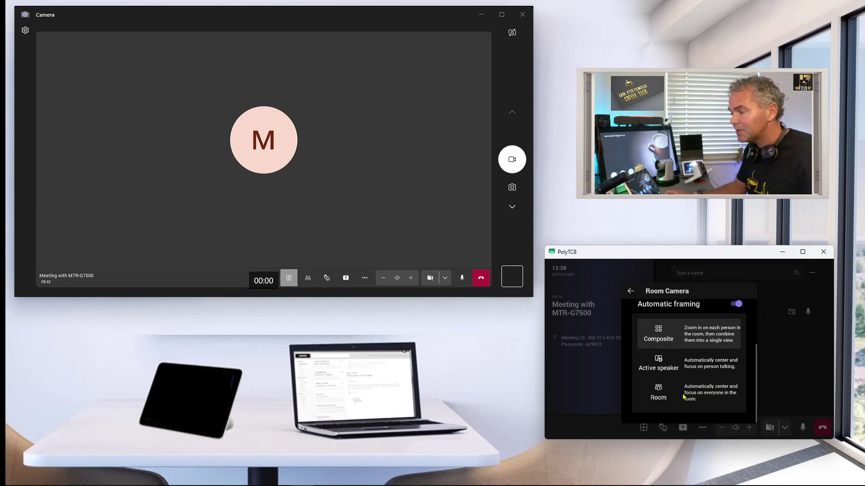
pyautogui.scroll(2, 702, 382)
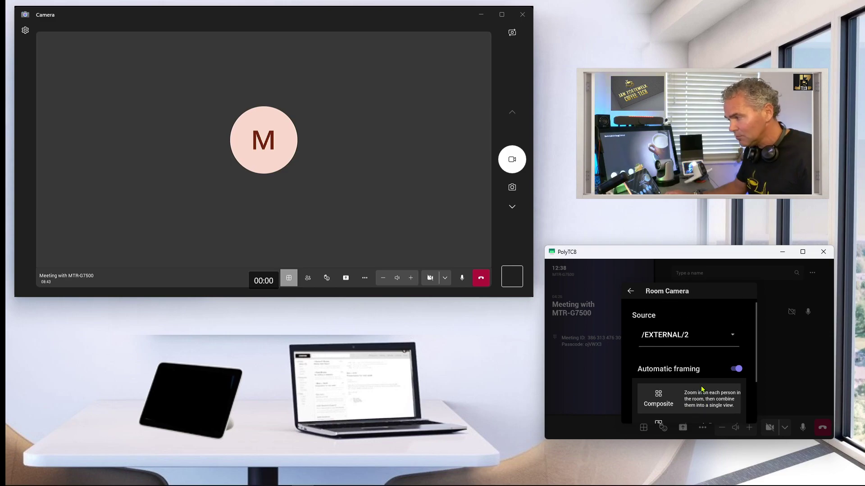
pyautogui.click(784, 356)
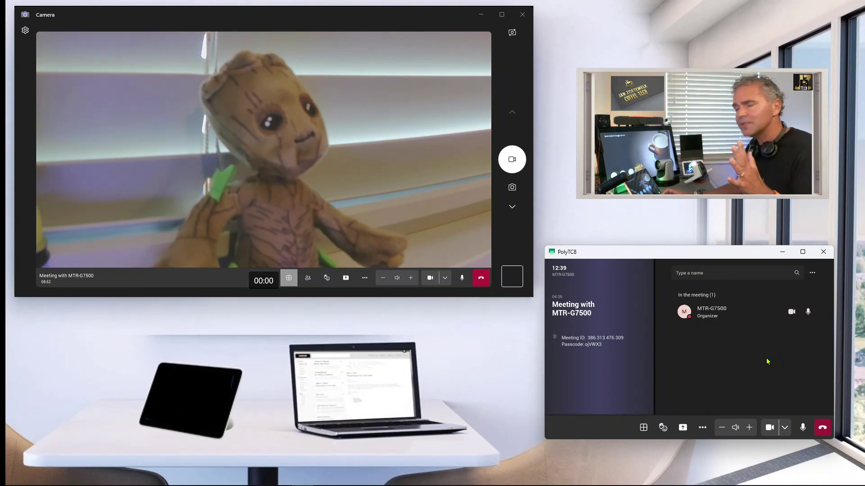
# In the meeting's Room Camera settings, set the source to /EXTERNAL/2, and review the source list and framing options.
pyautogui.click(784, 432)
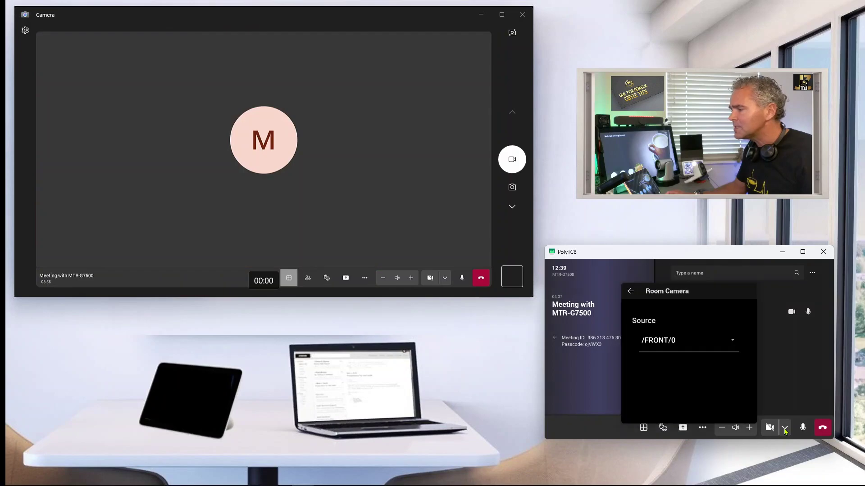
pyautogui.click(695, 344)
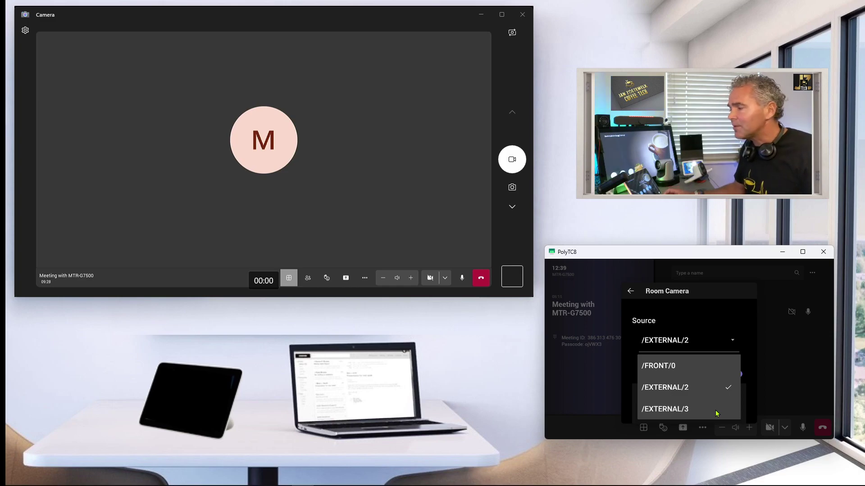
pyautogui.click(796, 365)
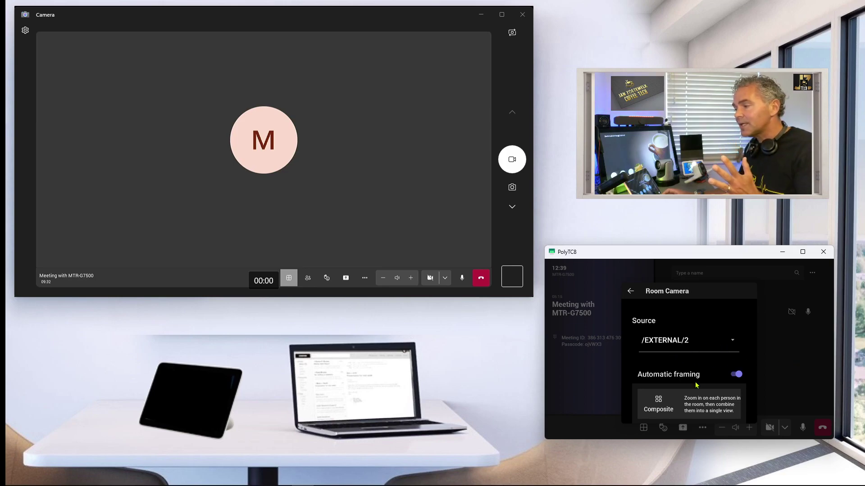
pyautogui.scroll(-3, 696, 385)
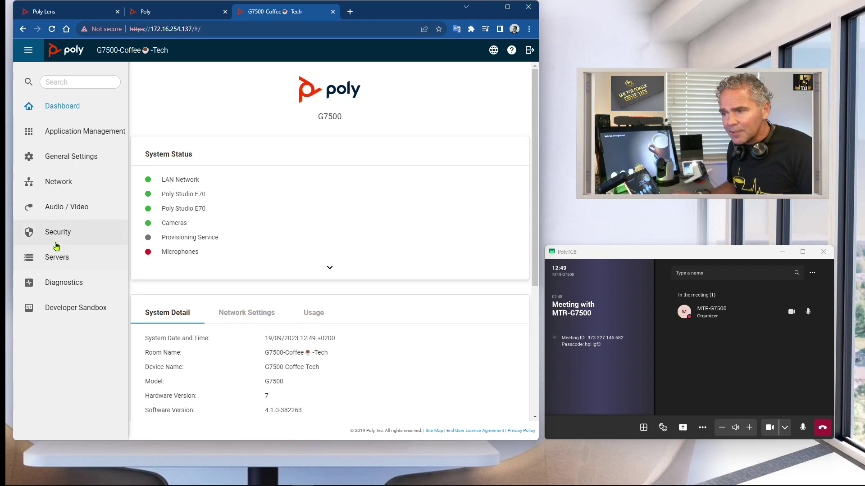
# Switch to the G7500 web interface in the browser and examine the Video Inputs settings of each connected camera.
pyautogui.click(58, 208)
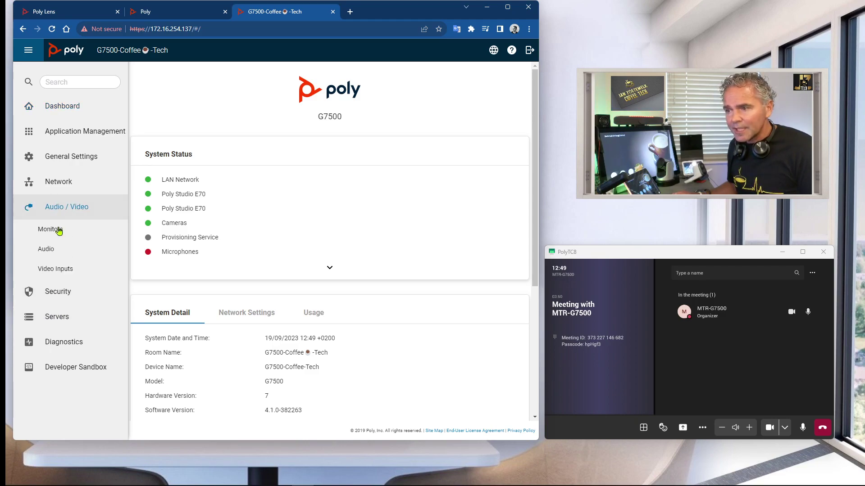
pyautogui.click(55, 269)
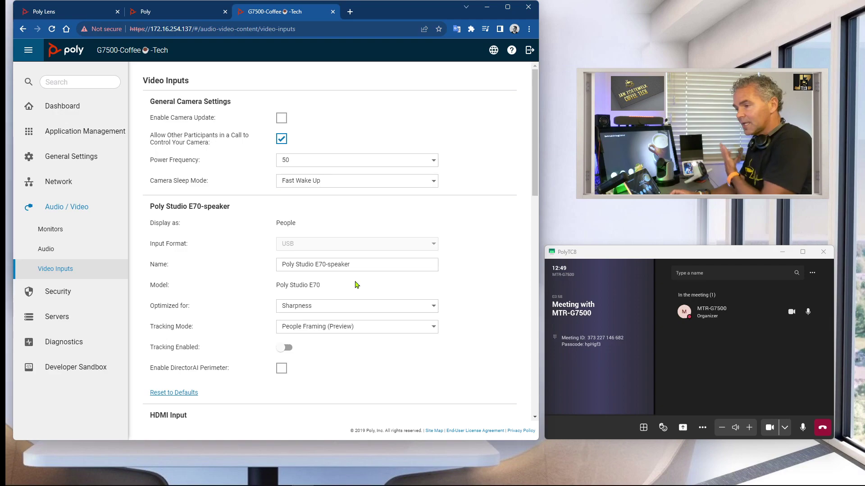
pyautogui.scroll(-5, 355, 284)
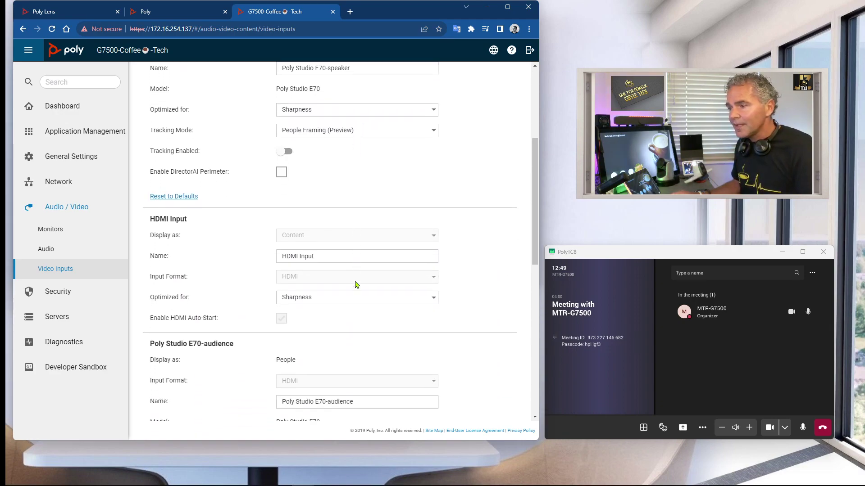
pyautogui.scroll(-3, 356, 285)
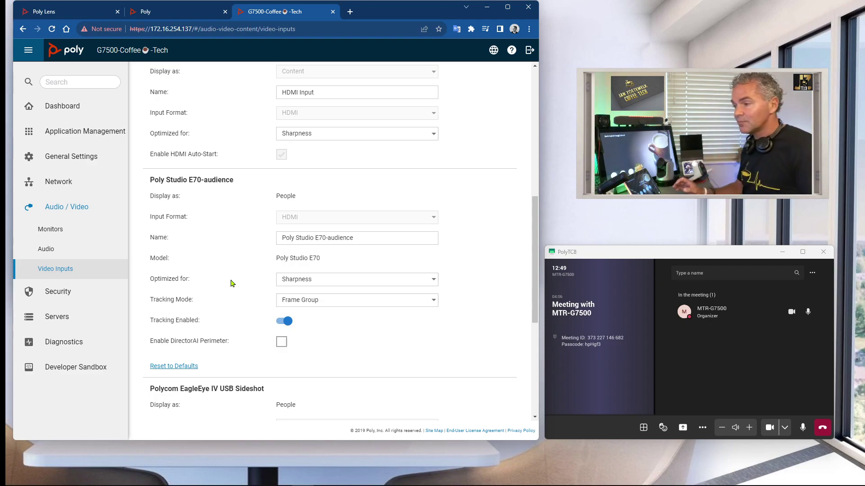
pyautogui.scroll(-5, 231, 283)
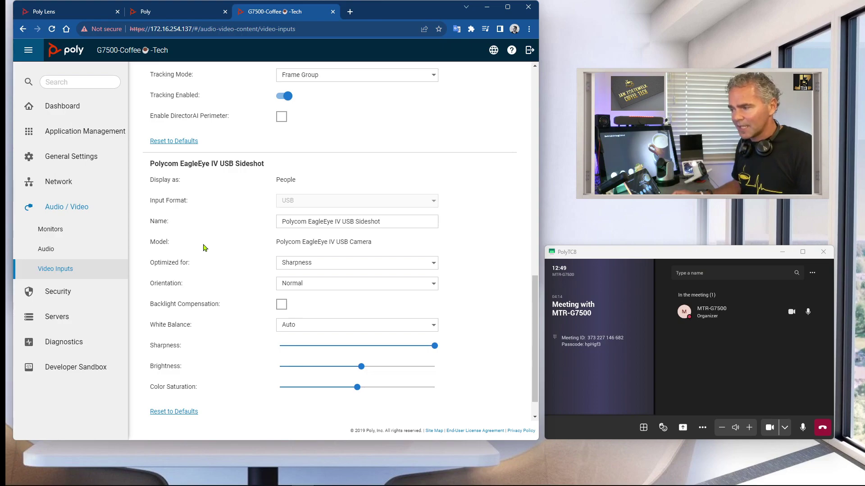
pyautogui.scroll(8, 203, 247)
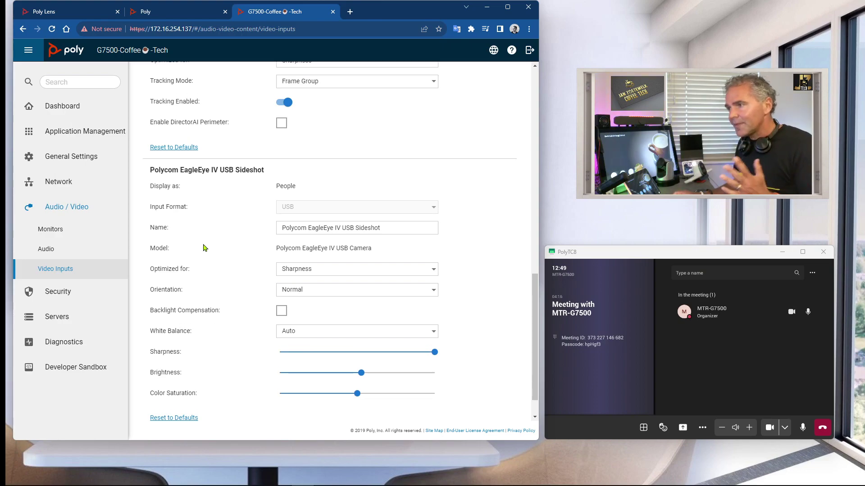
pyautogui.scroll(3, 203, 248)
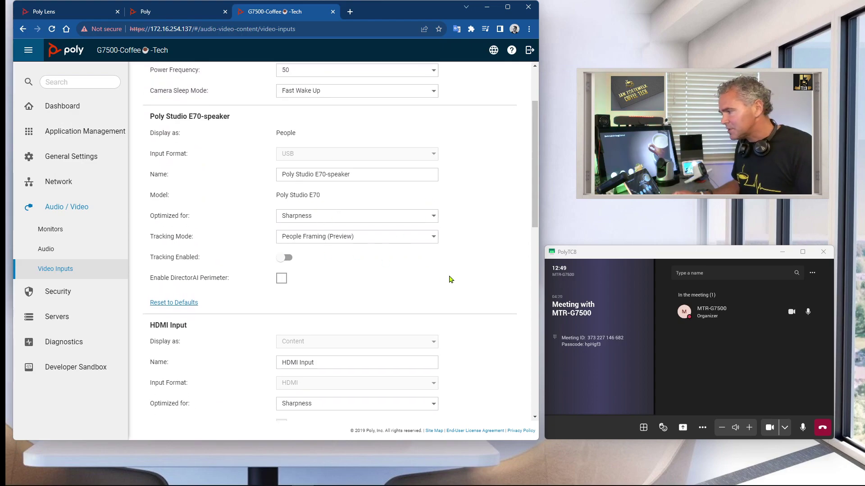
# In PolyTC8, enable automatic framing for /EXTERNAL/2, trying Active speaker and Room before settling on Composite.
pyautogui.click(787, 431)
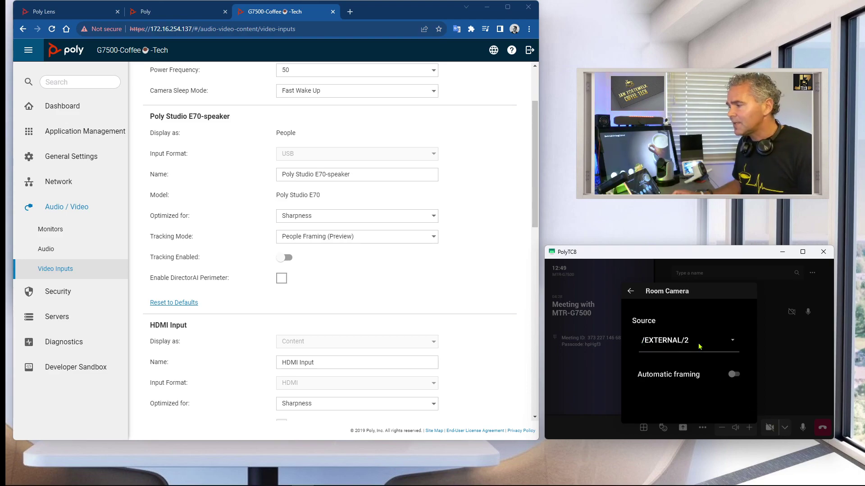
pyautogui.click(734, 376)
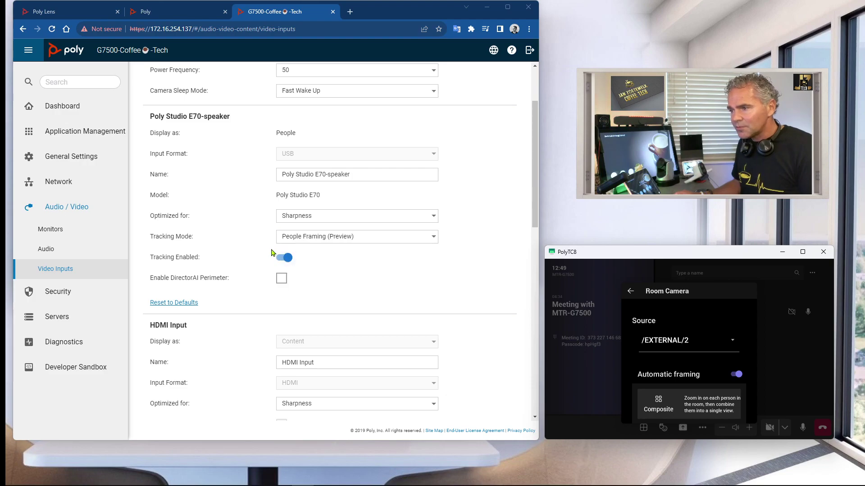
pyautogui.scroll(-1, 683, 370)
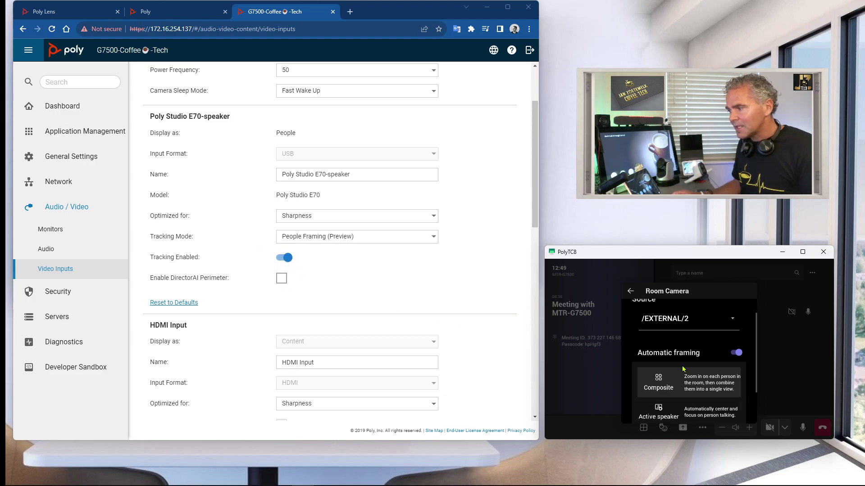
pyautogui.scroll(-1, 682, 370)
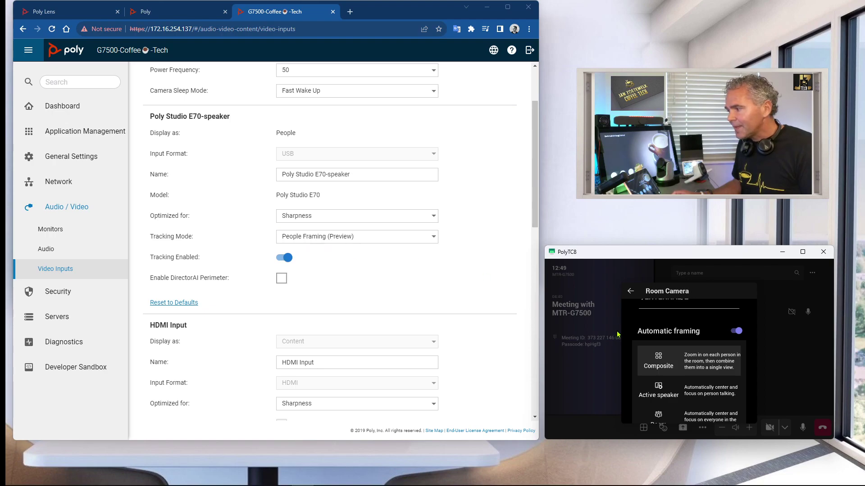
pyautogui.click(663, 394)
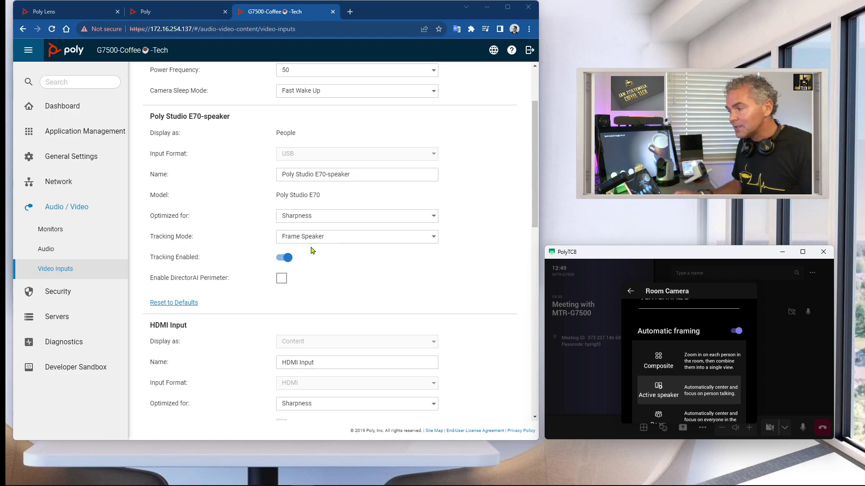
pyautogui.scroll(-1, 665, 361)
pyautogui.click(671, 398)
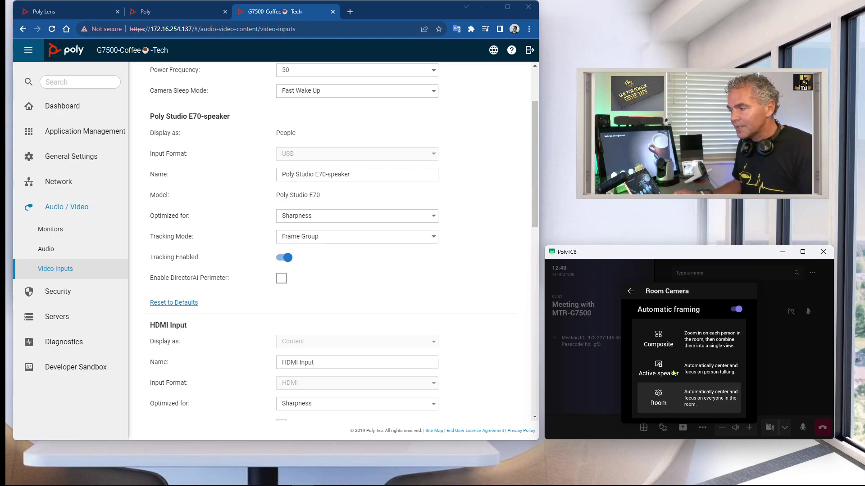
pyautogui.click(674, 373)
pyautogui.click(674, 341)
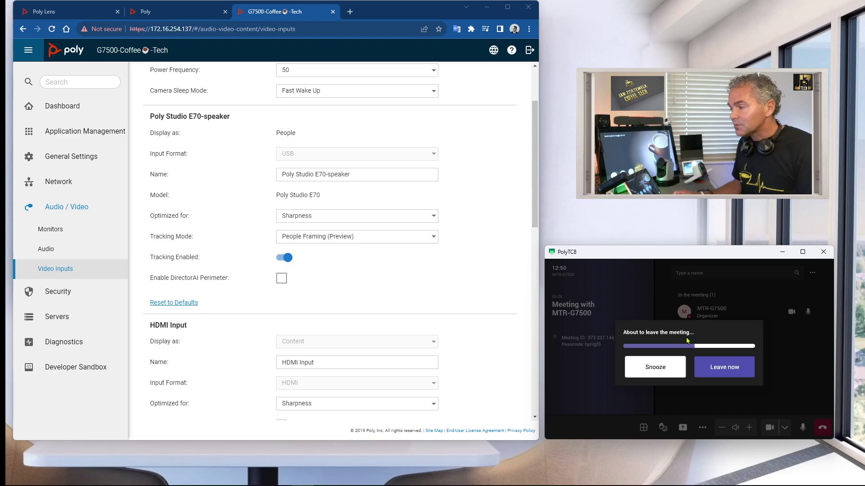
# Snooze the automatic meeting exit and set the room camera source to /FRONT/0.
pyautogui.click(652, 370)
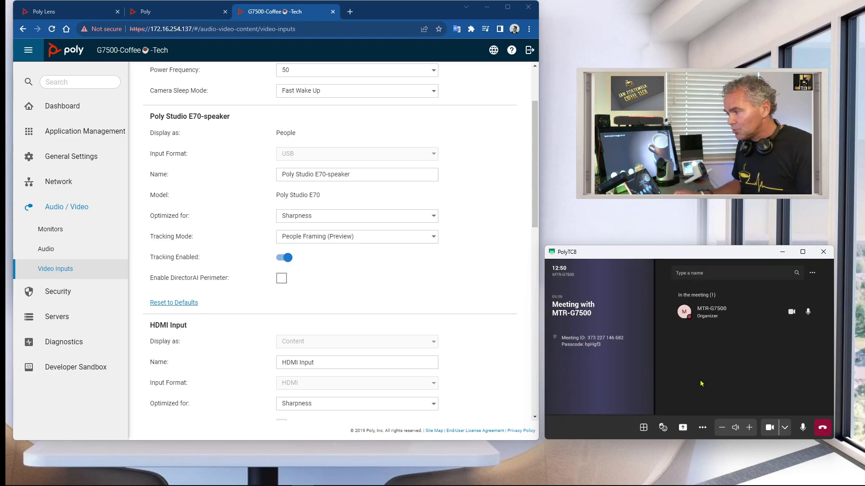
pyautogui.click(785, 431)
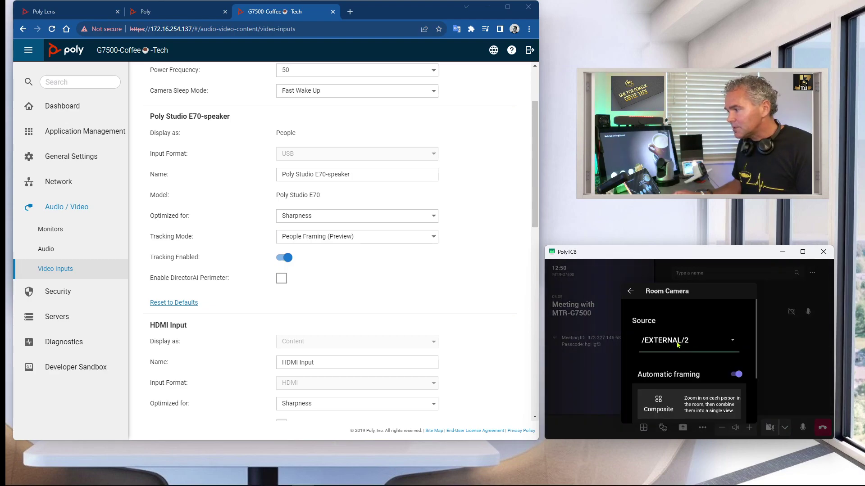
pyautogui.click(671, 365)
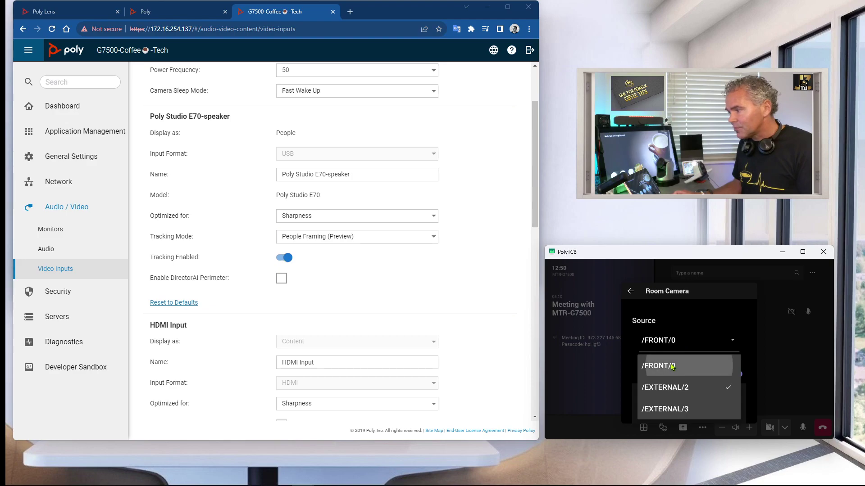
# Turn off automatic framing for /FRONT/0 and check the Poly Studio E70-audience tracking settings in the web interface.
pyautogui.scroll(-6, 399, 297)
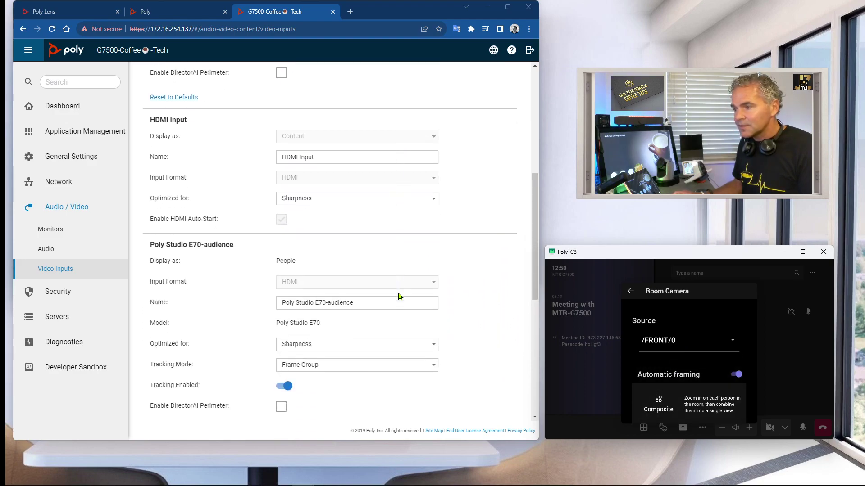
pyautogui.click(737, 375)
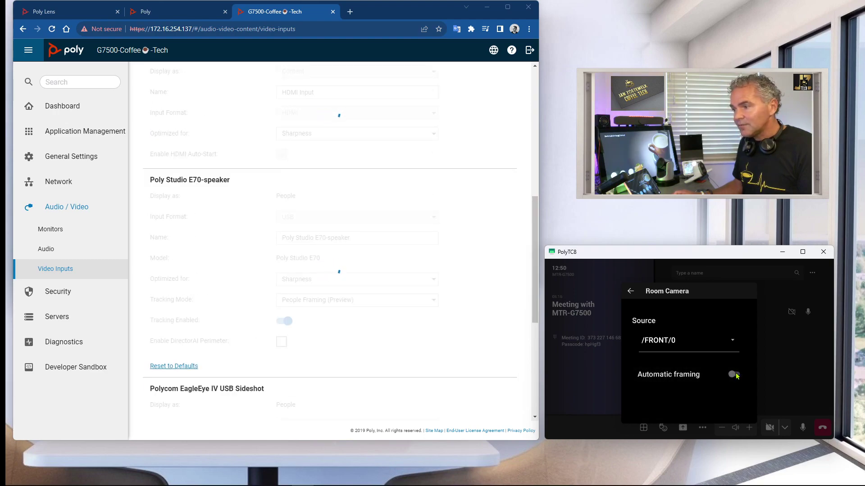
pyautogui.scroll(-5, 409, 364)
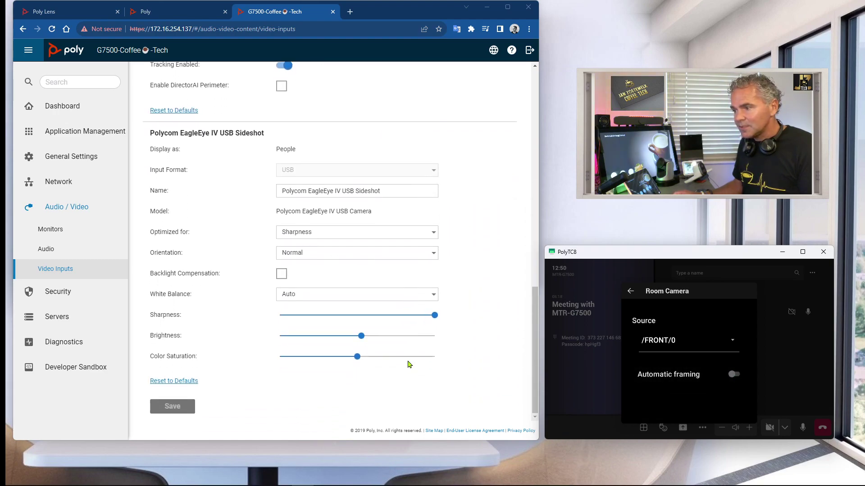
pyautogui.scroll(3, 408, 364)
pyautogui.scroll(10, 408, 365)
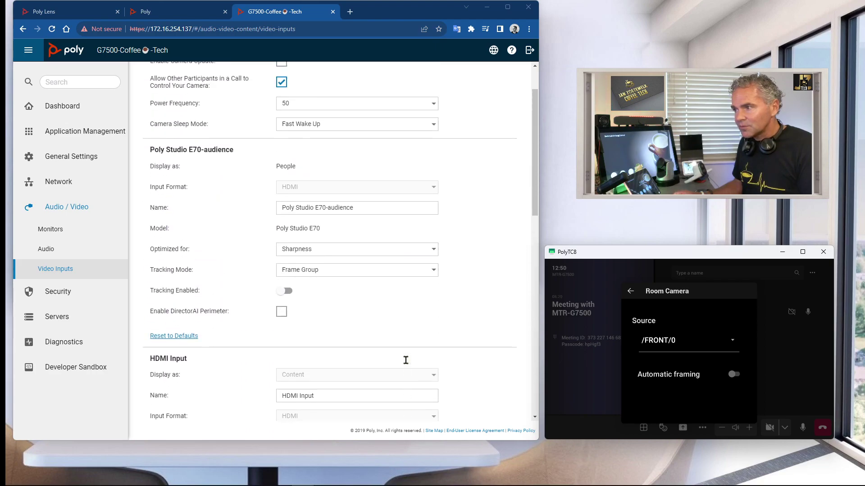
# Enable automatic framing for /FRONT/0, trying Active speaker before settling on Room, and return to the meeting view.
pyautogui.click(733, 376)
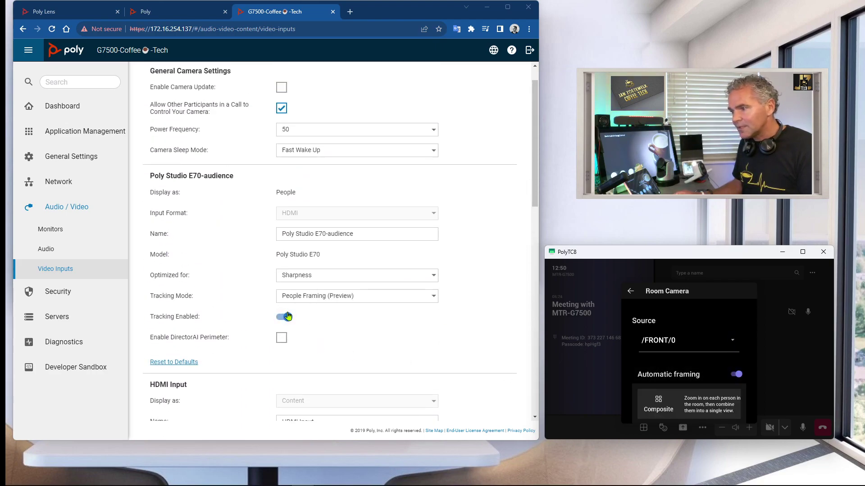
pyautogui.scroll(-1, 728, 378)
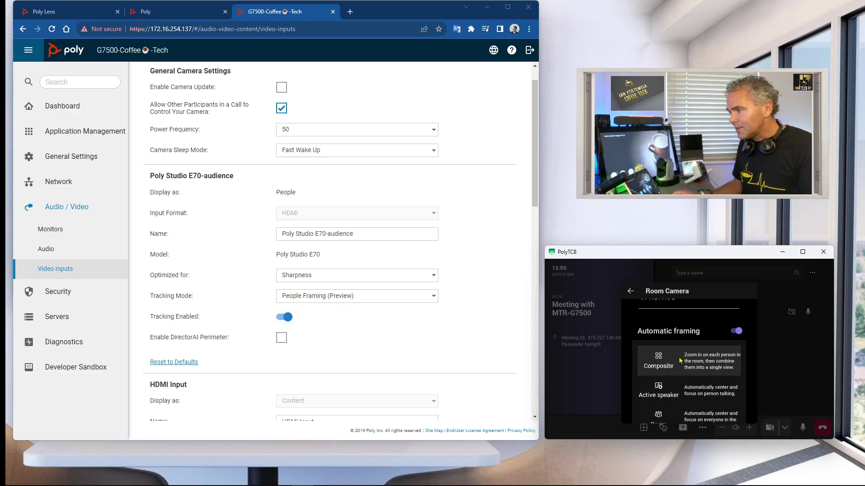
pyautogui.scroll(-1, 679, 362)
pyautogui.click(675, 375)
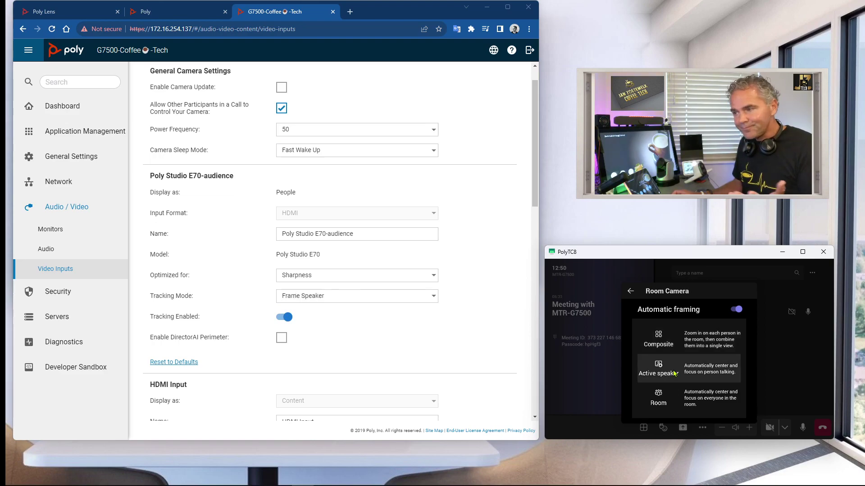
pyautogui.click(669, 403)
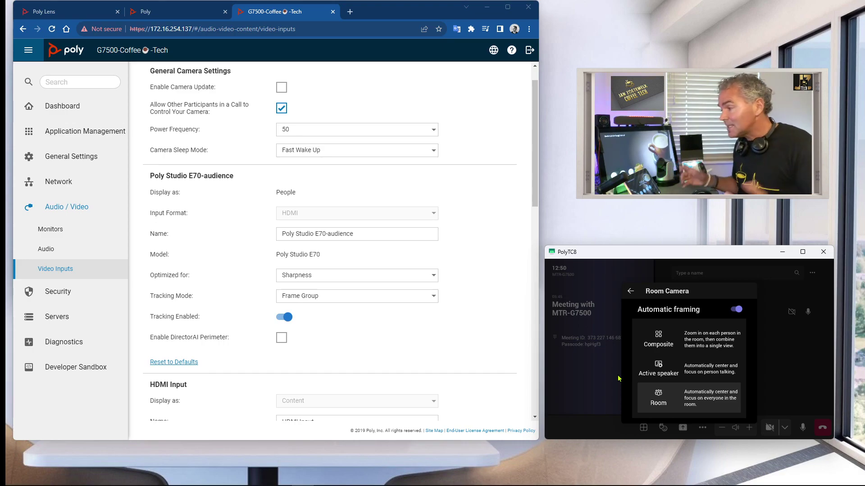
pyautogui.click(628, 293)
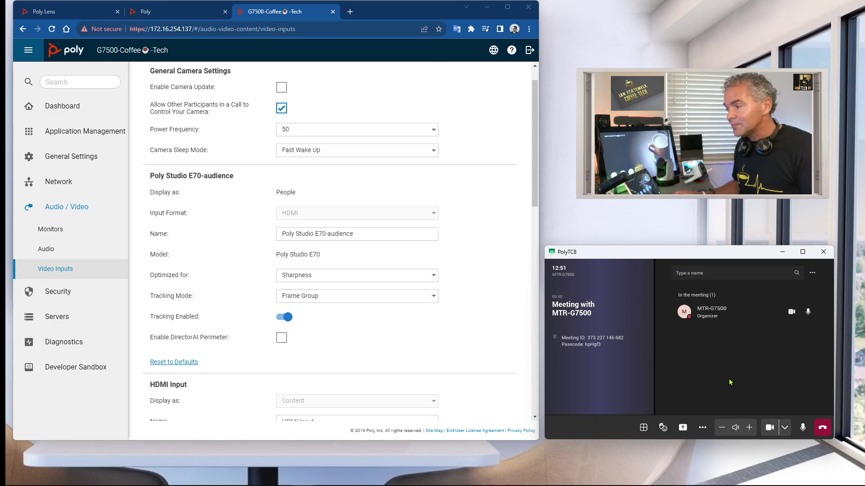